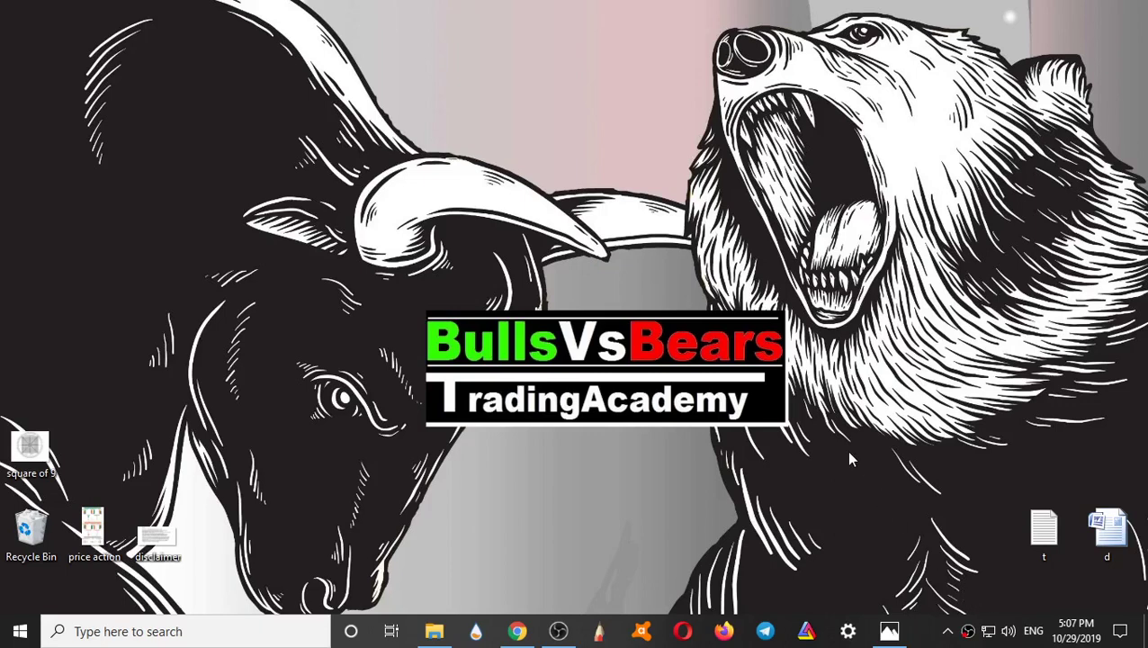
Open the disclaimer image, then close it to show the desktop.
mouse_move(890, 633)
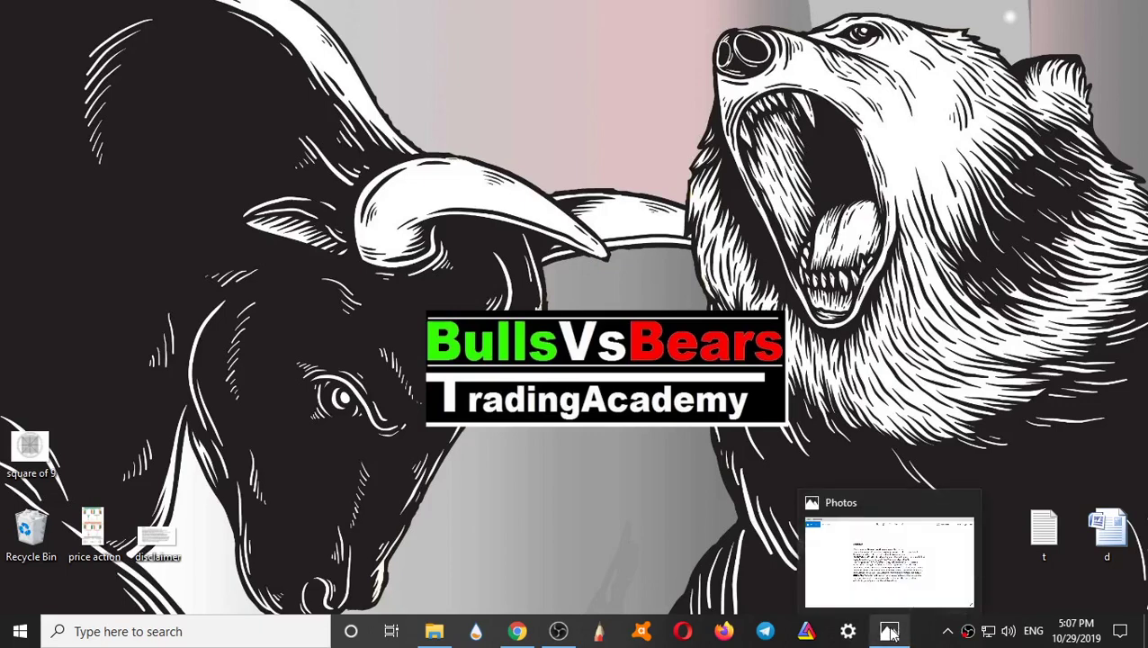
click(890, 631)
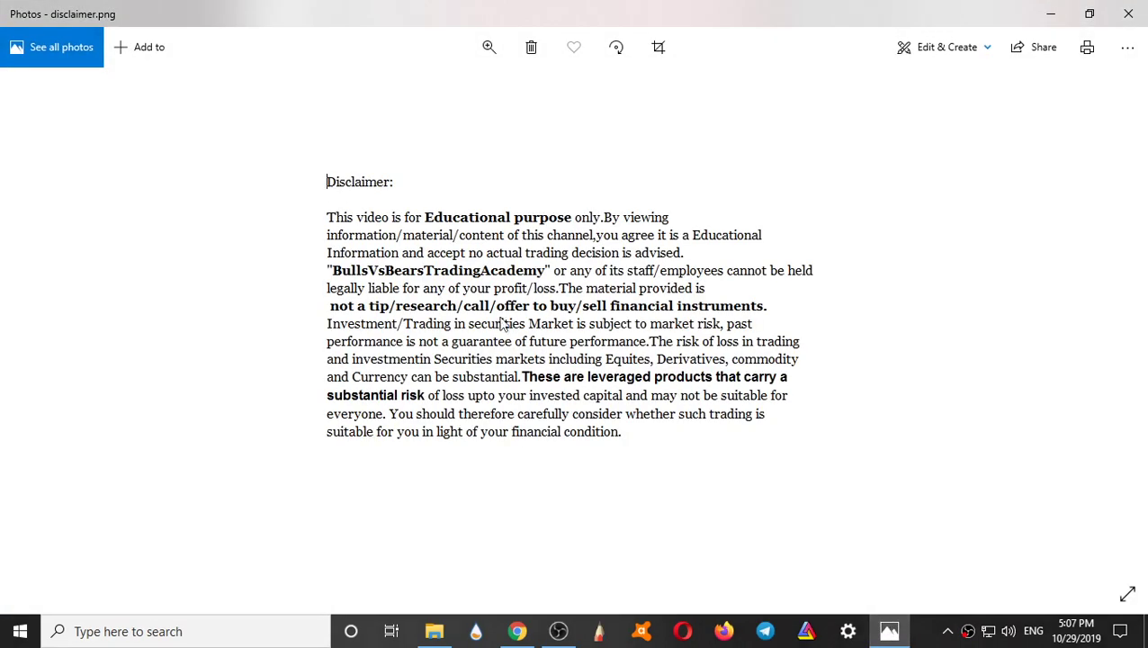
click(1050, 13)
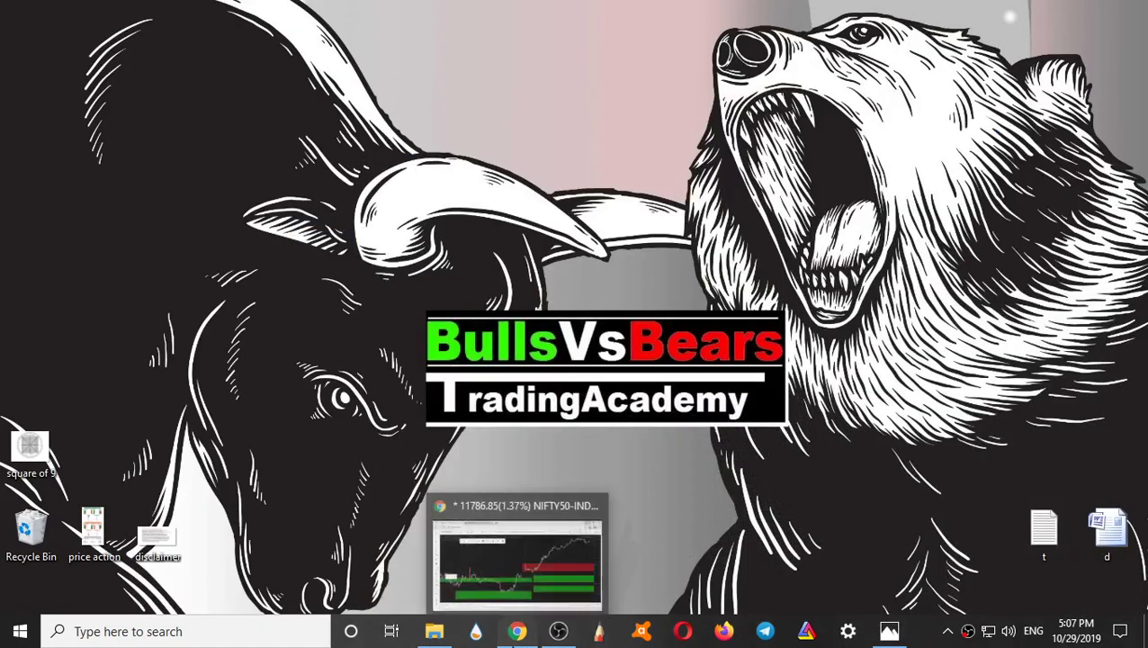
Restore Chrome and review the zone levels in the YouTube reference video, then return to Fyers.
click(517, 630)
click(294, 11)
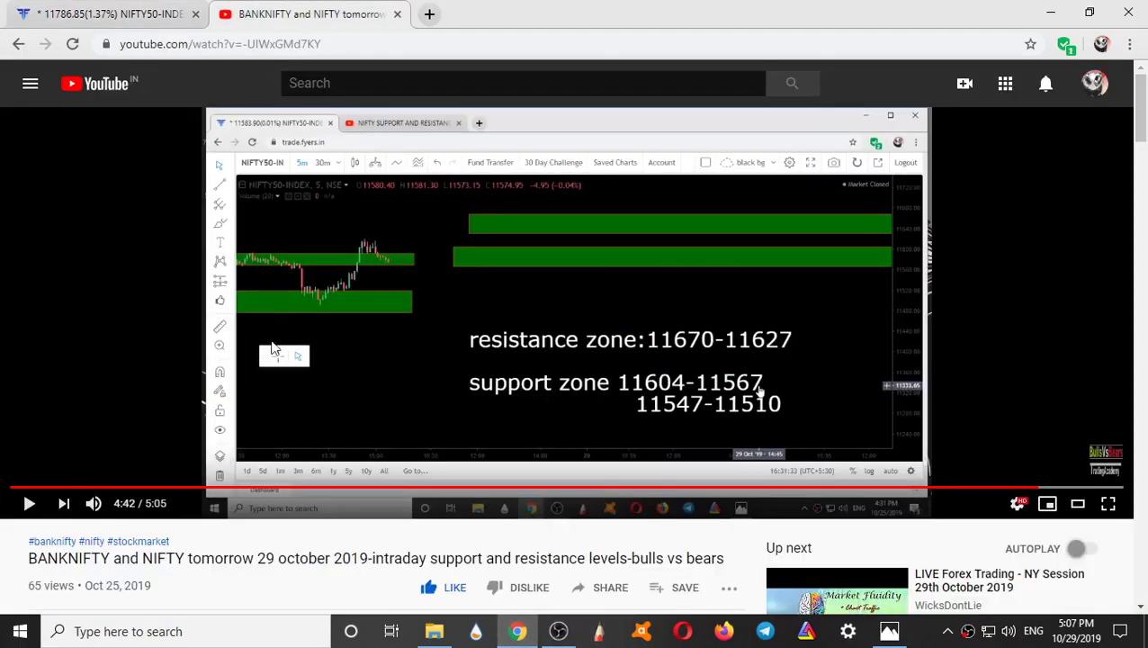
scroll(306, 423, down, 3)
scroll(407, 451, down, 2)
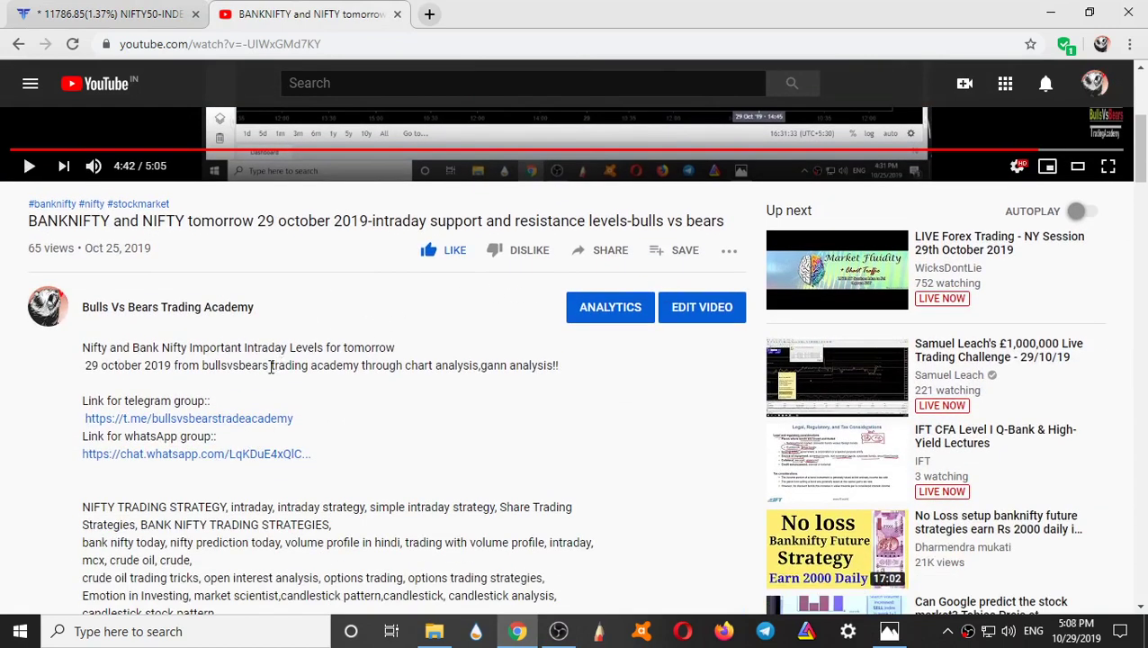
scroll(211, 405, up, 1)
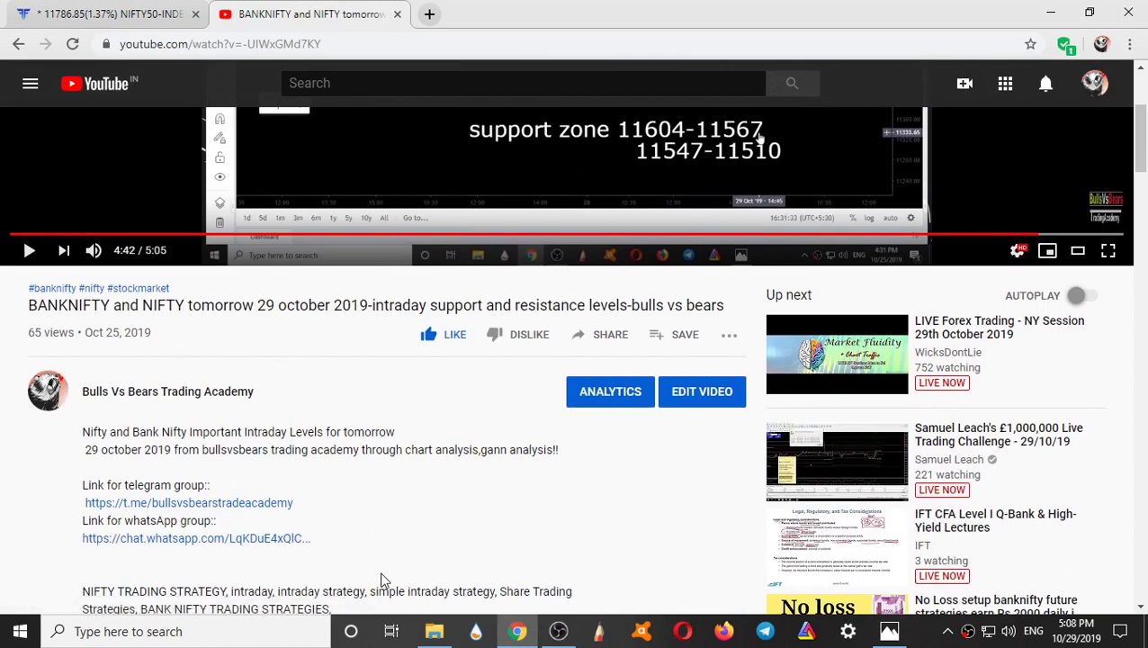
scroll(381, 579, up, 1)
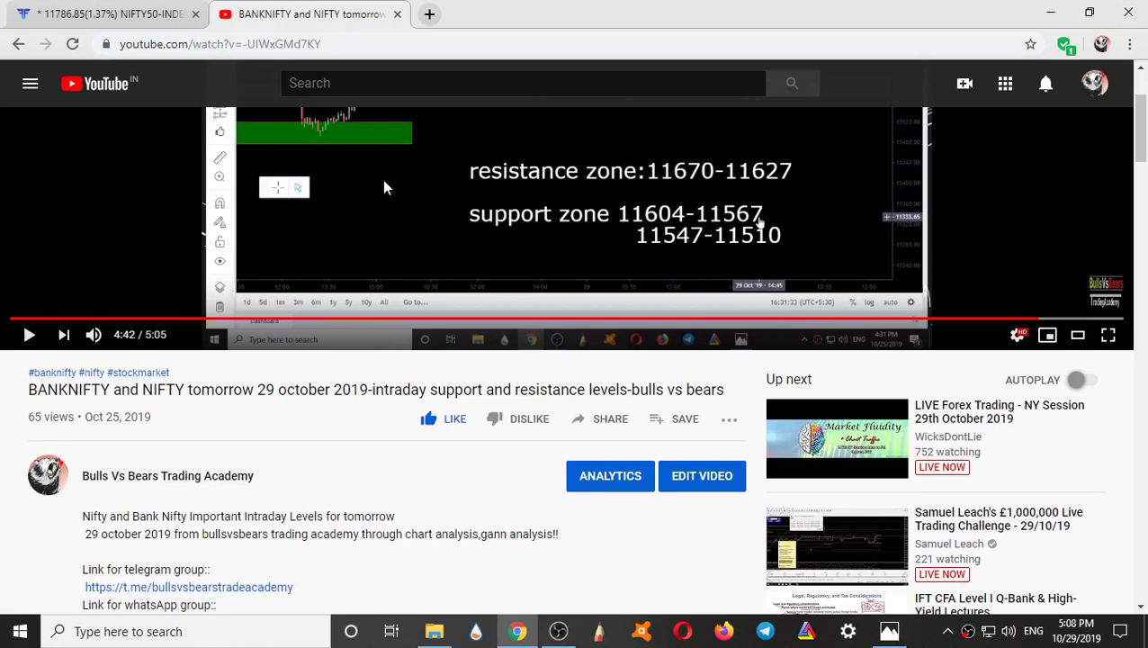
scroll(383, 187, up, 1)
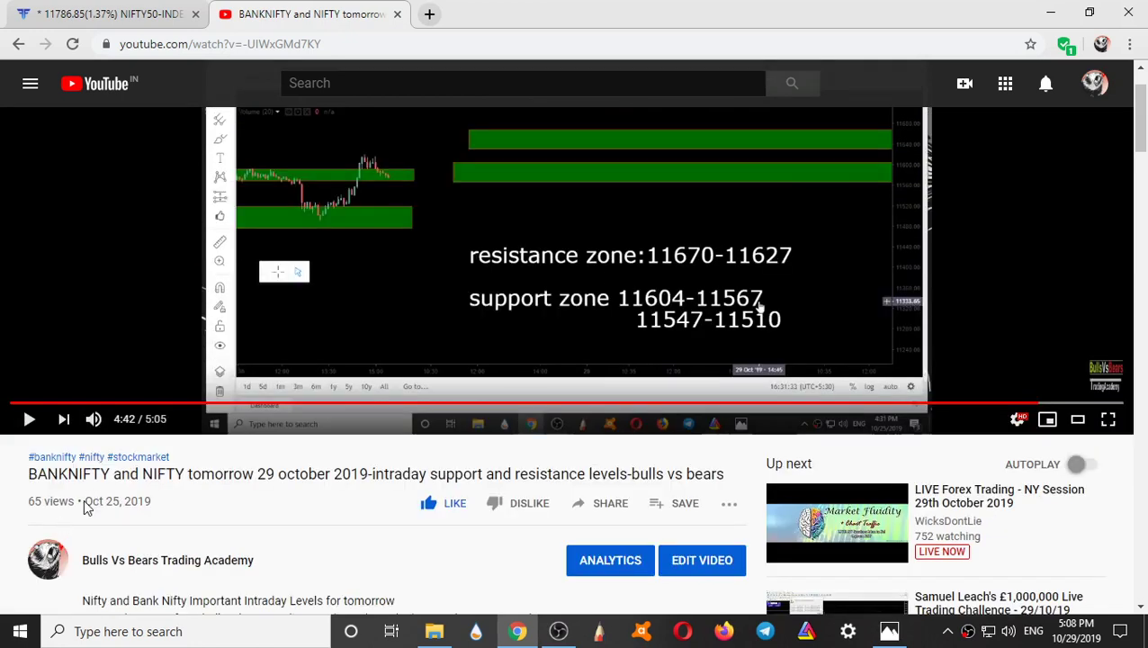
mouse_move(1072, 642)
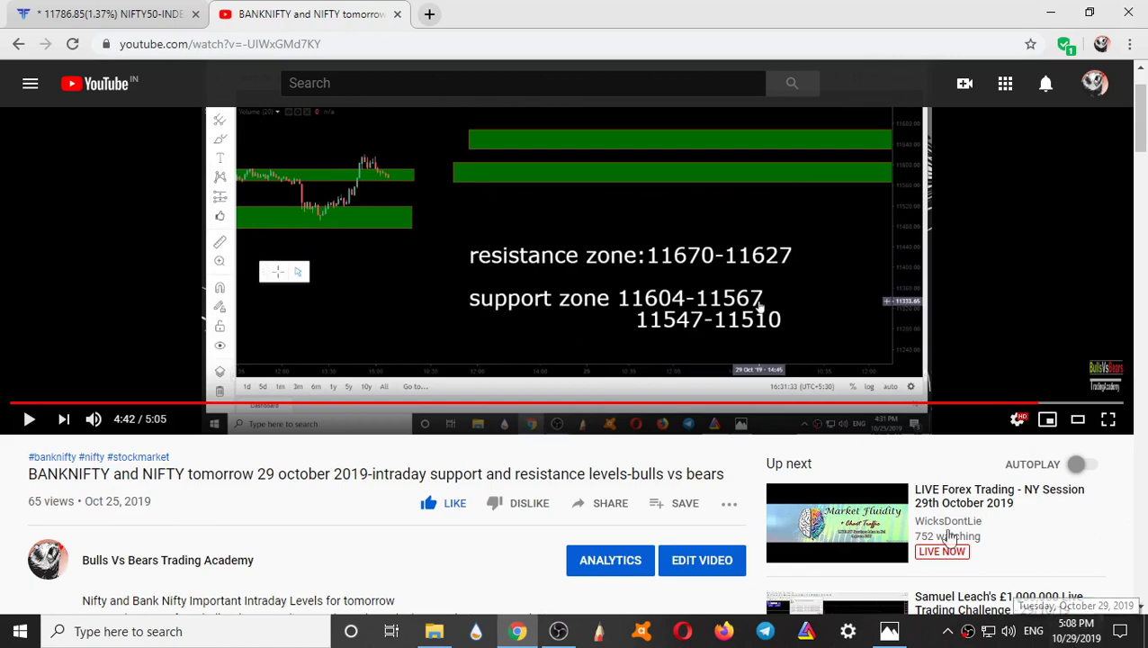
scroll(695, 293, up, 1)
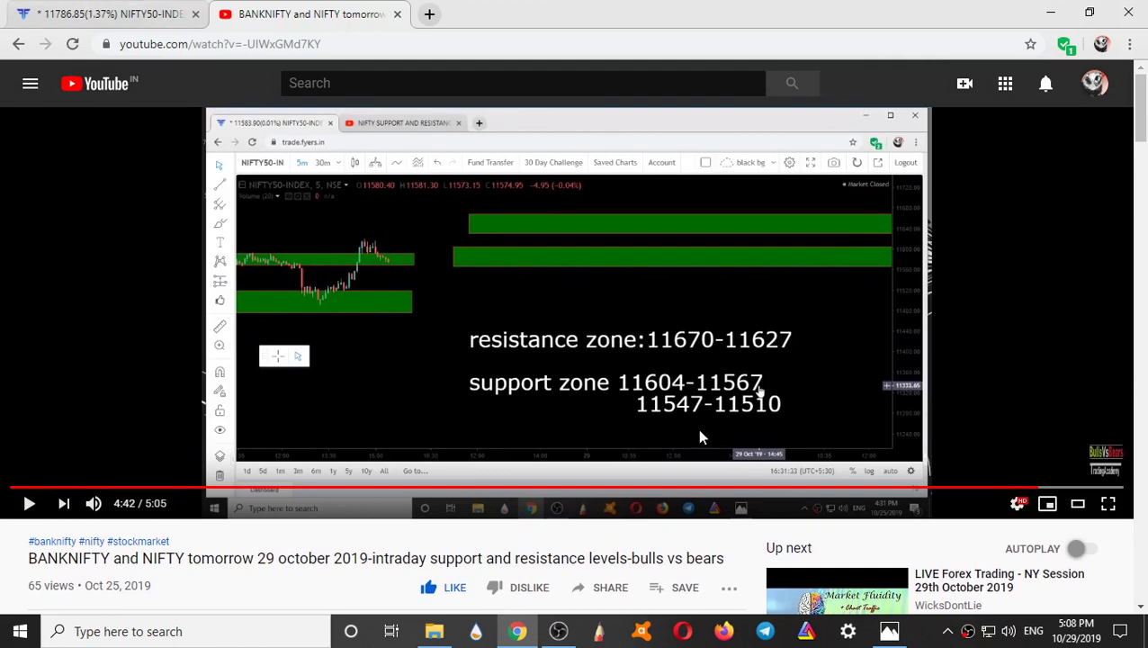
click(140, 11)
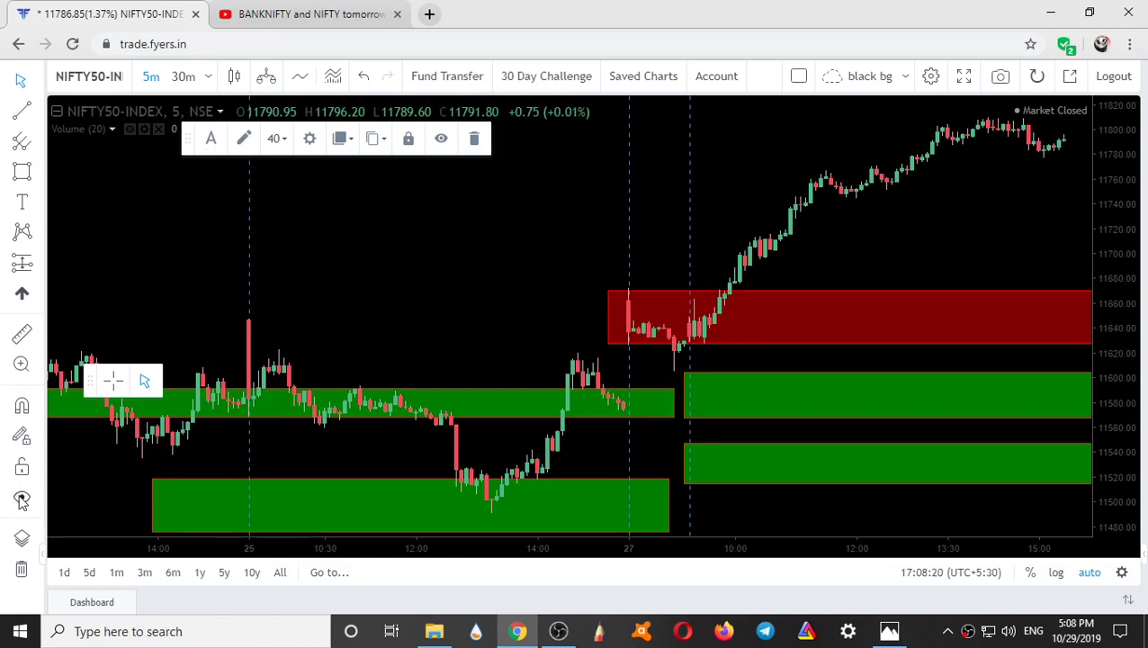
Hide all chart drawings while zooming out, then show the zones again.
click(22, 501)
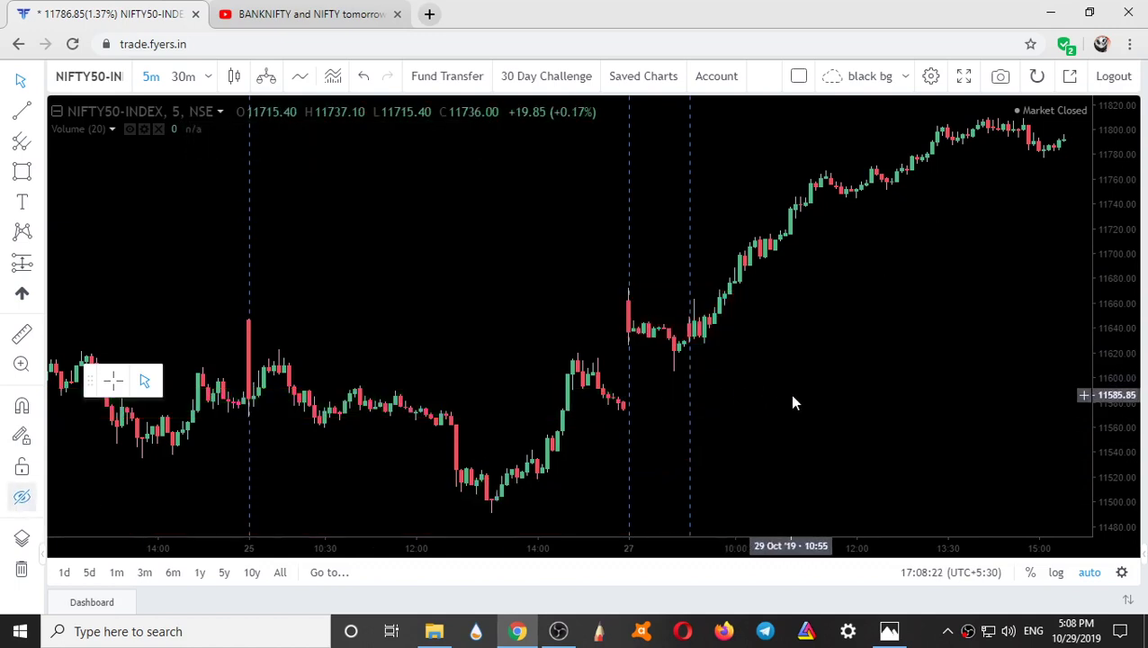
scroll(793, 402, down, 1)
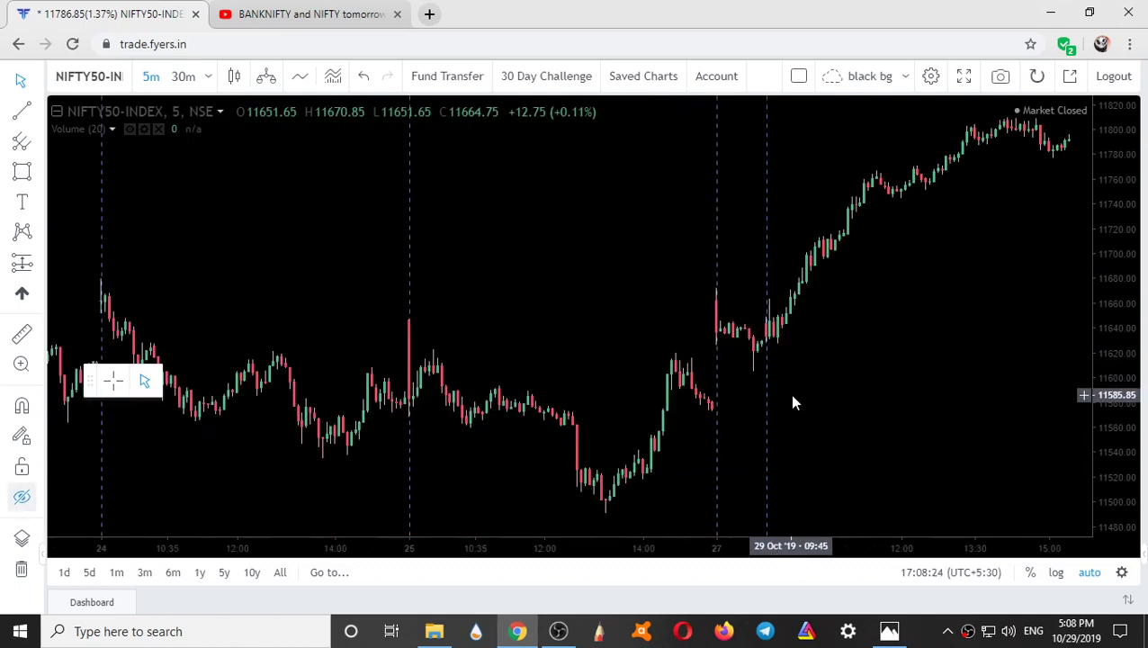
scroll(793, 403, down, 1)
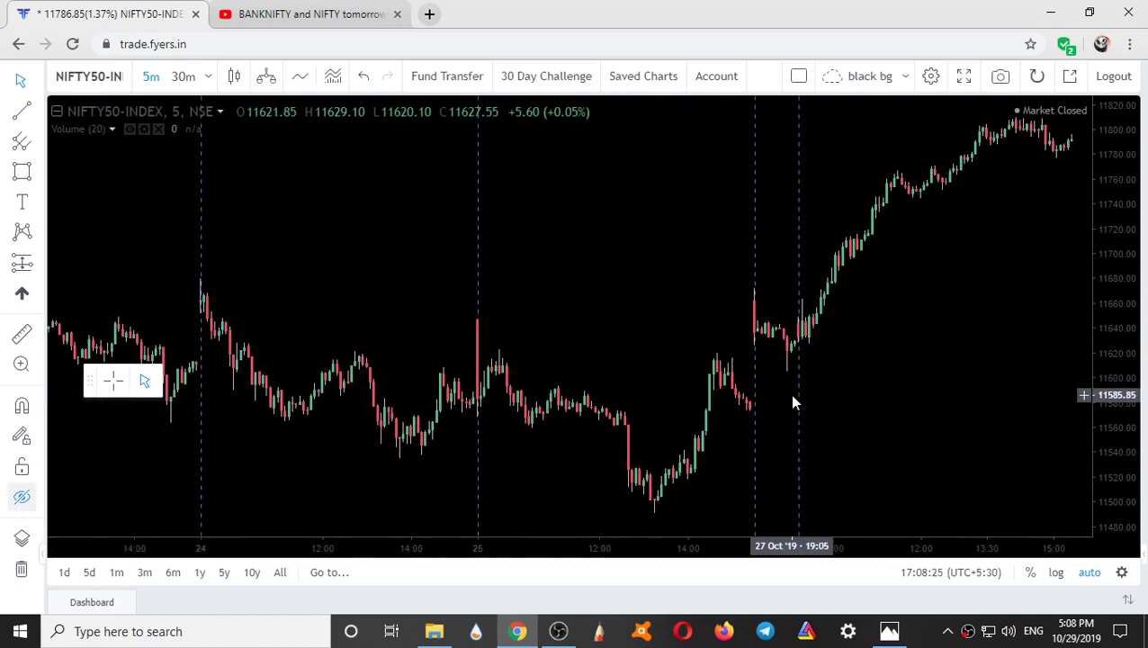
click(20, 500)
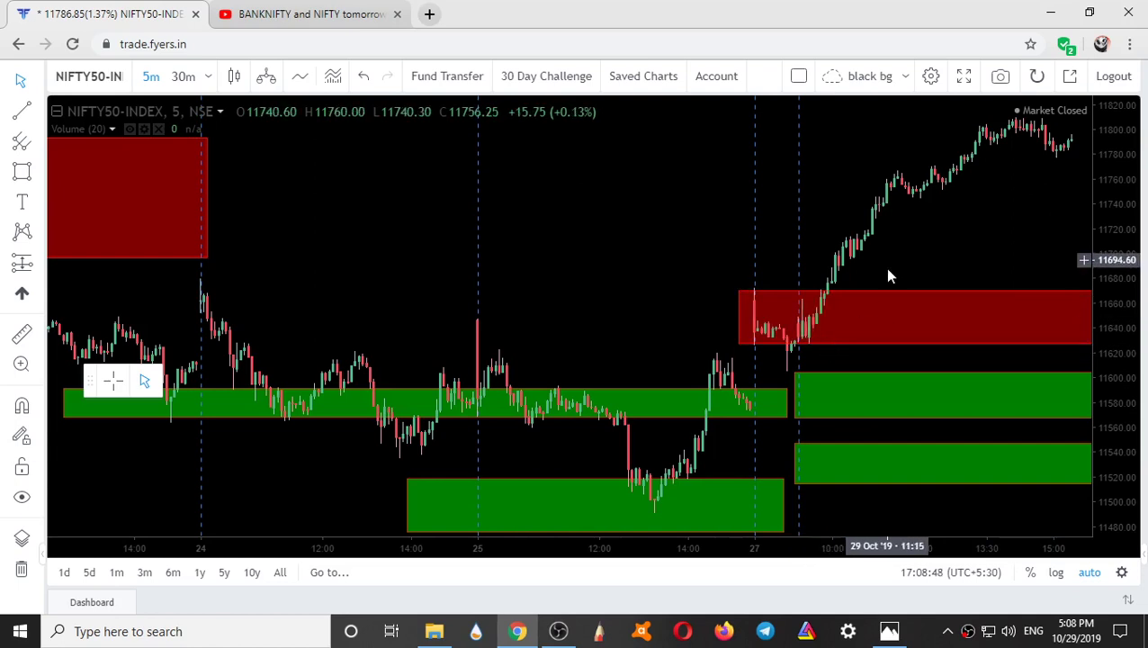
Select the red resistance zone (about 11627.30–11670.15), pan to recent bars, then open the video.
click(893, 301)
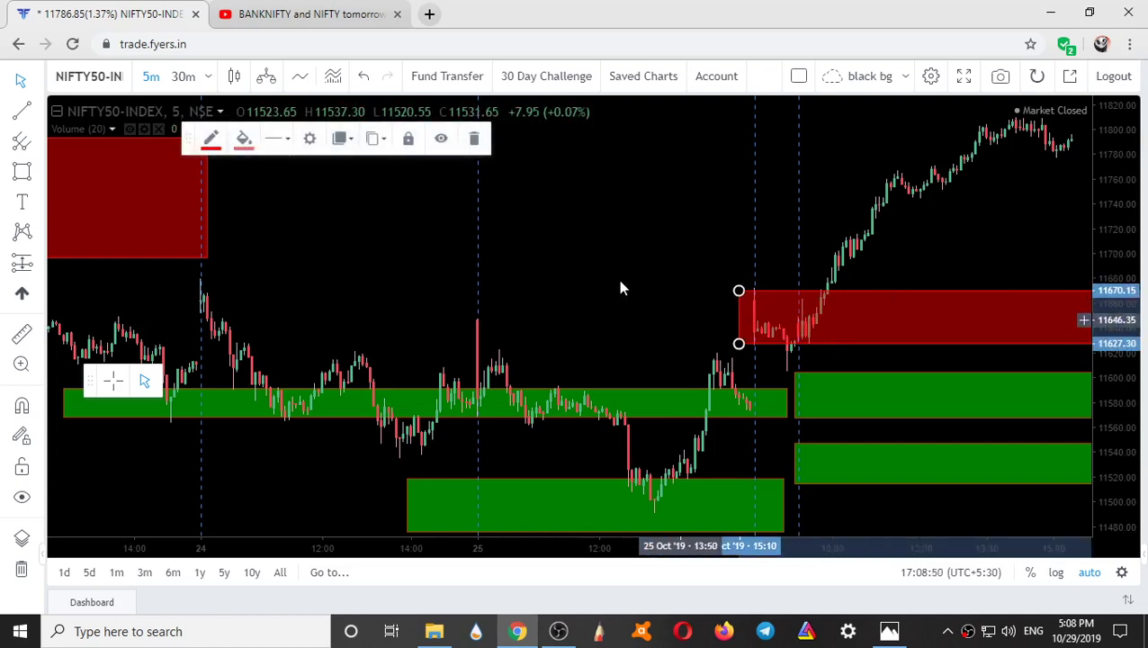
drag(917, 222, 810, 230)
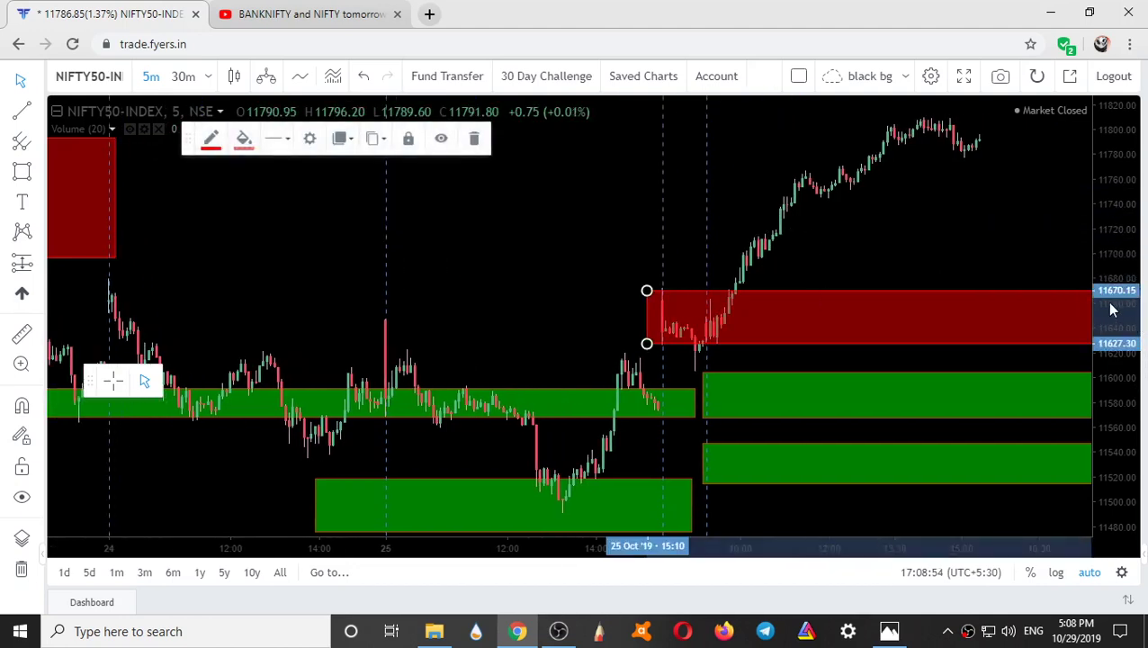
click(302, 14)
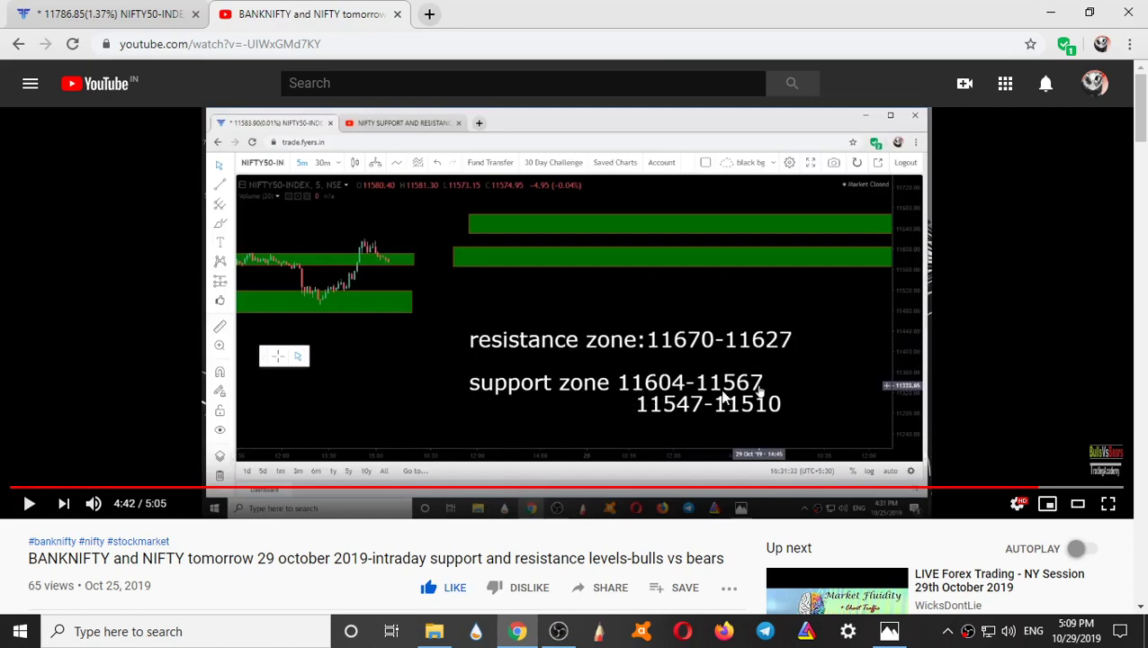
Back on the chart, pan to recent bars and select the upper green zone (11567.50–11604.10).
click(132, 7)
drag(876, 190, 542, 190)
click(899, 382)
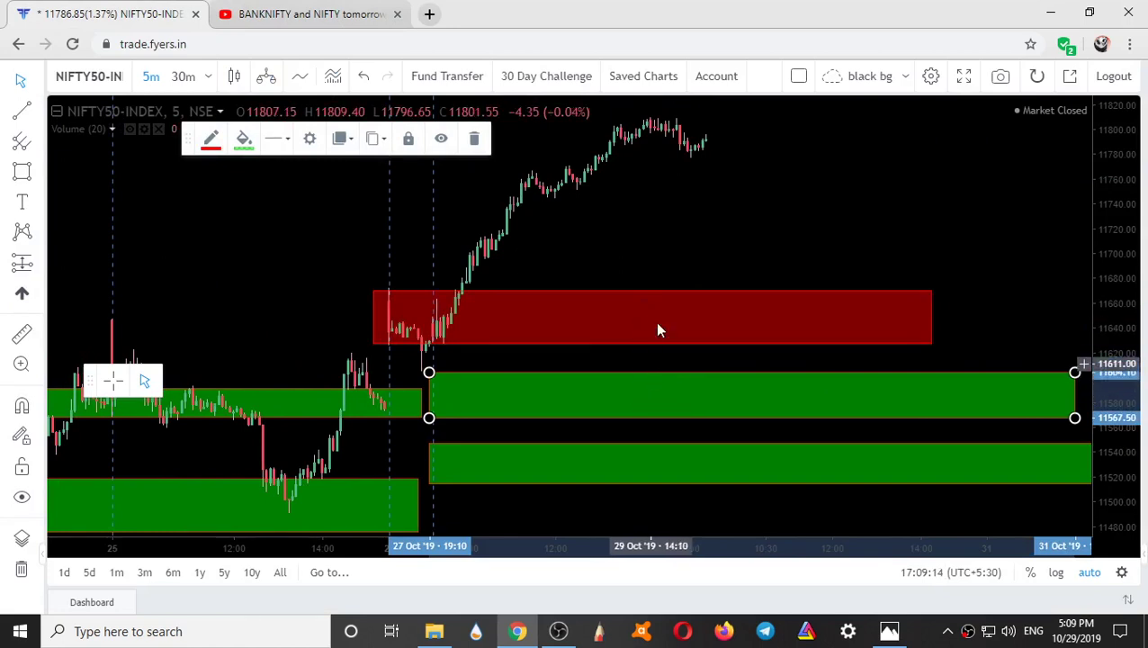
Deselect the green zone and reset the NIFTY50 chart to its default settings.
click(705, 214)
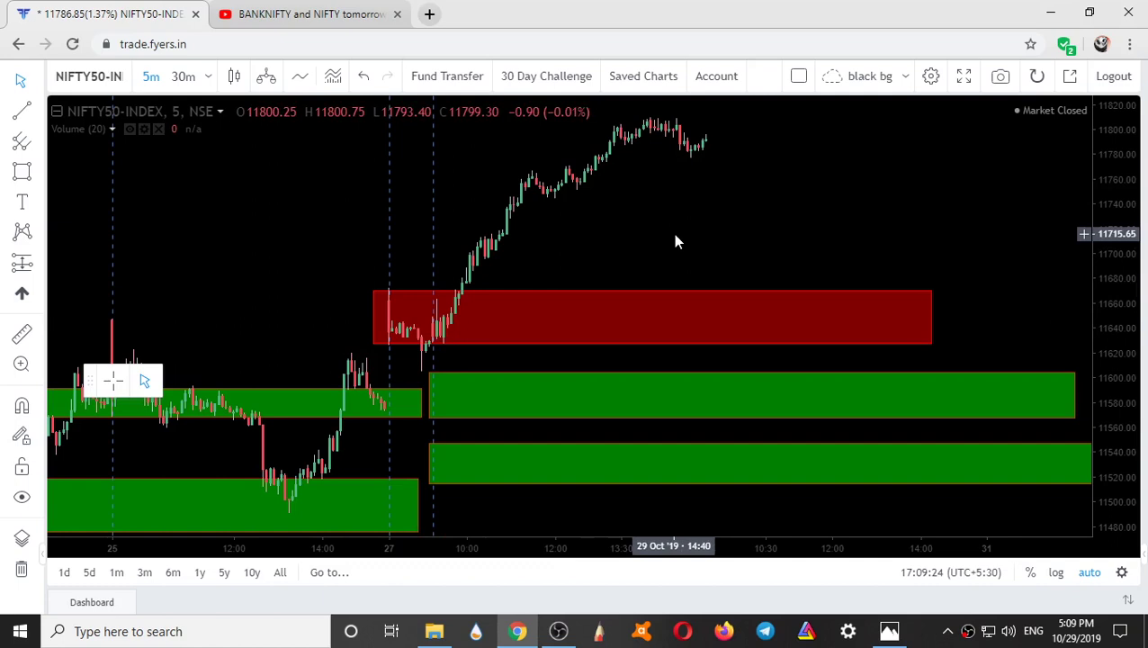
mouse_move(686, 518)
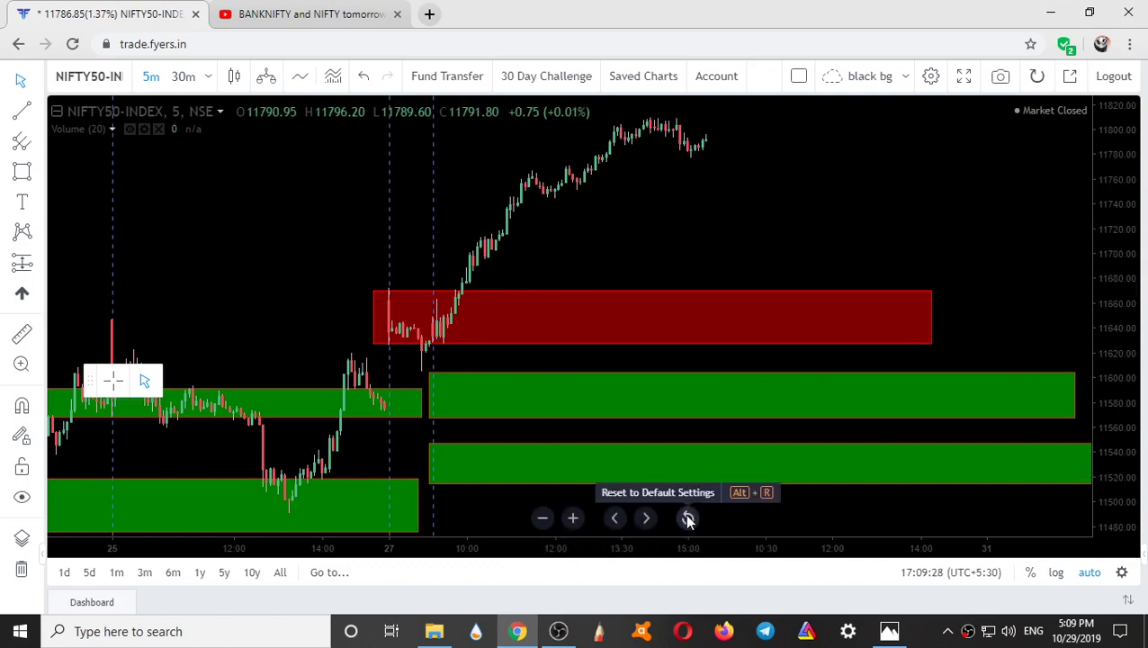
click(686, 518)
Zoom in on the 5-minute candles around the red resistance zone.
scroll(697, 341, up, 2)
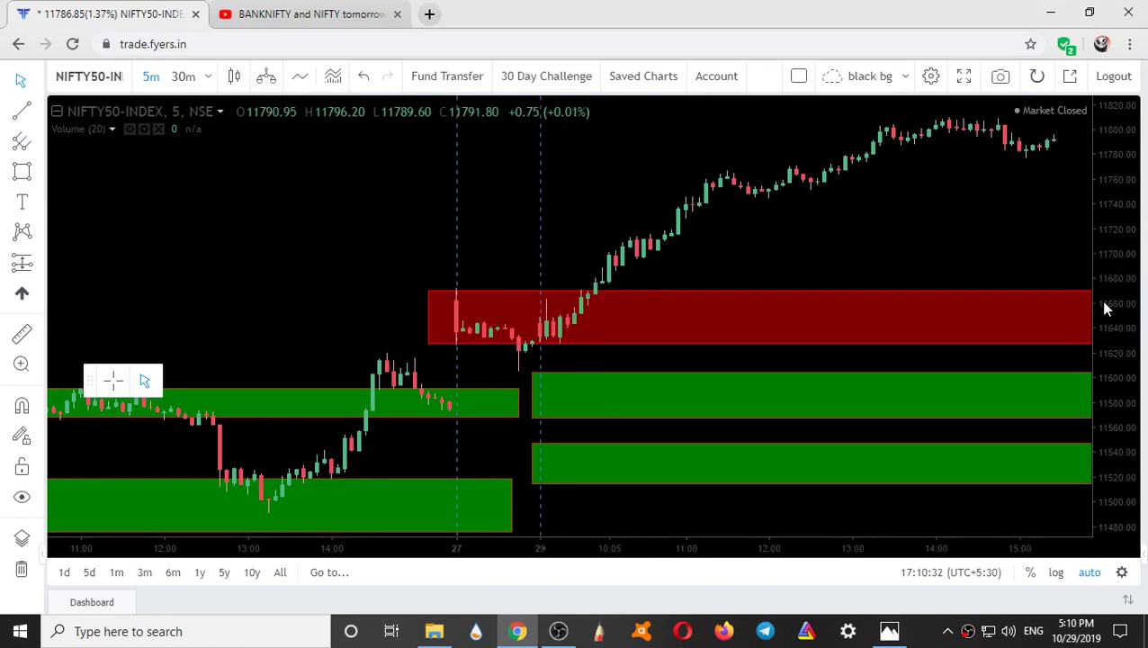
Refit the price scale and measure the roughly 130-point (1.12%) rise from the red zone's top.
drag(1124, 358, 1129, 310)
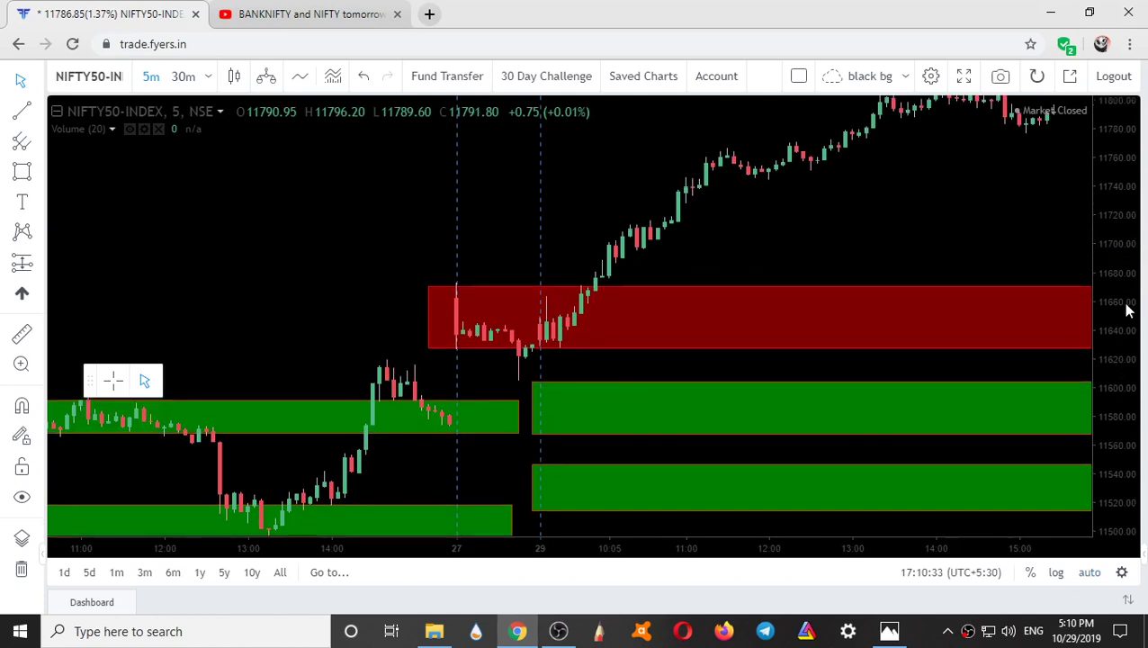
double_click(1128, 310)
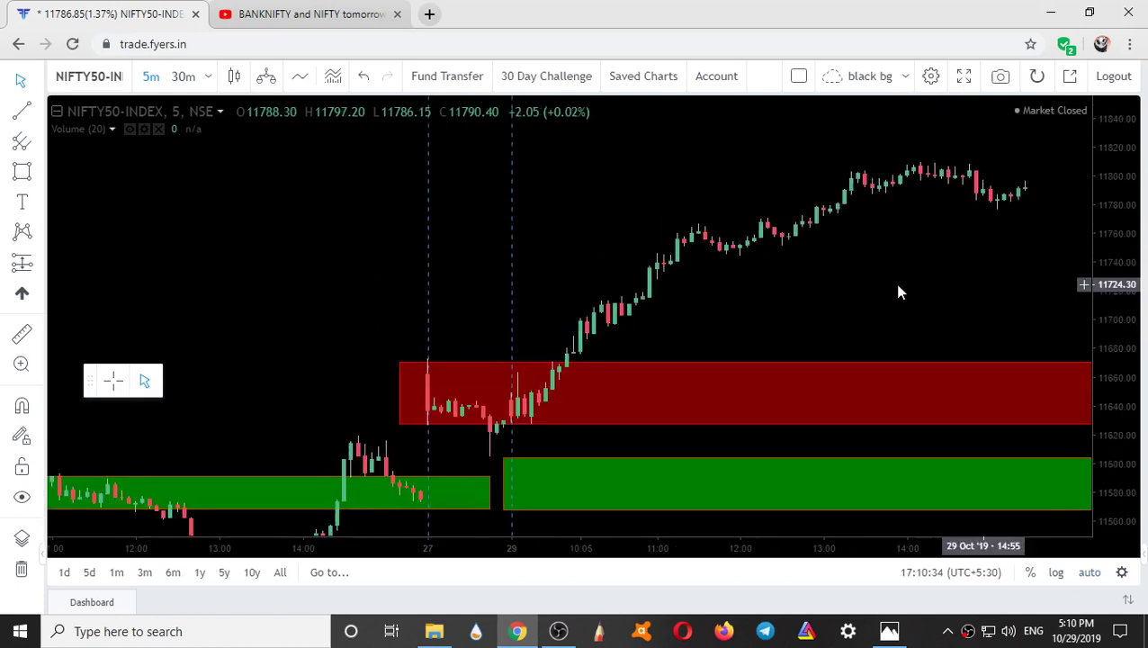
click(22, 337)
click(567, 358)
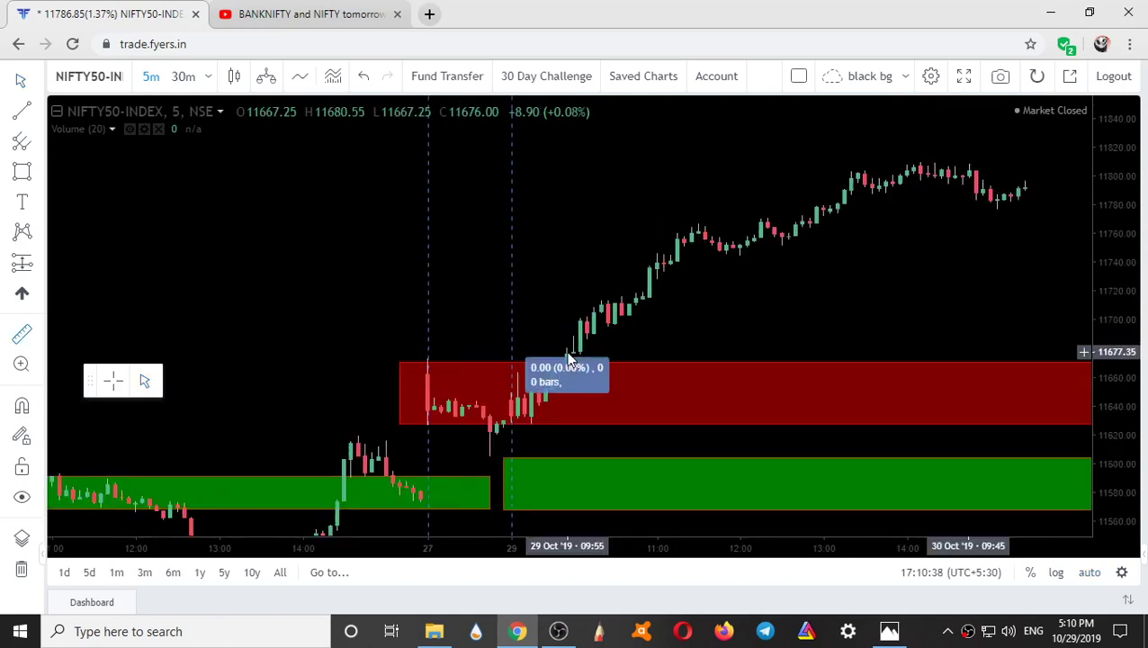
click(992, 171)
click(430, 272)
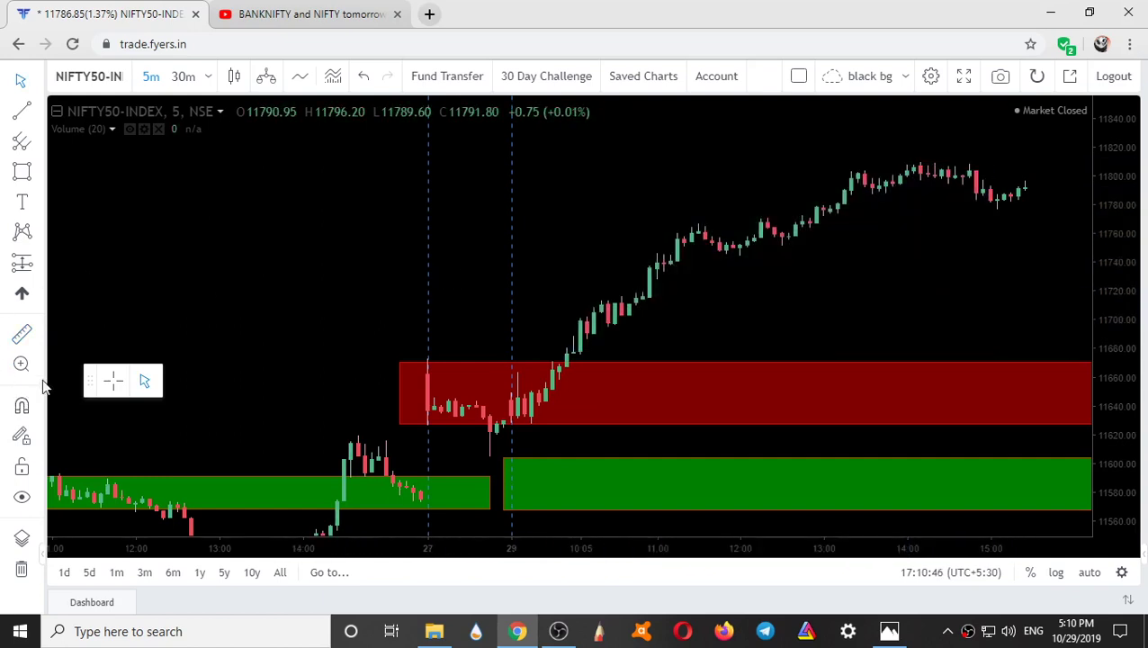
click(22, 202)
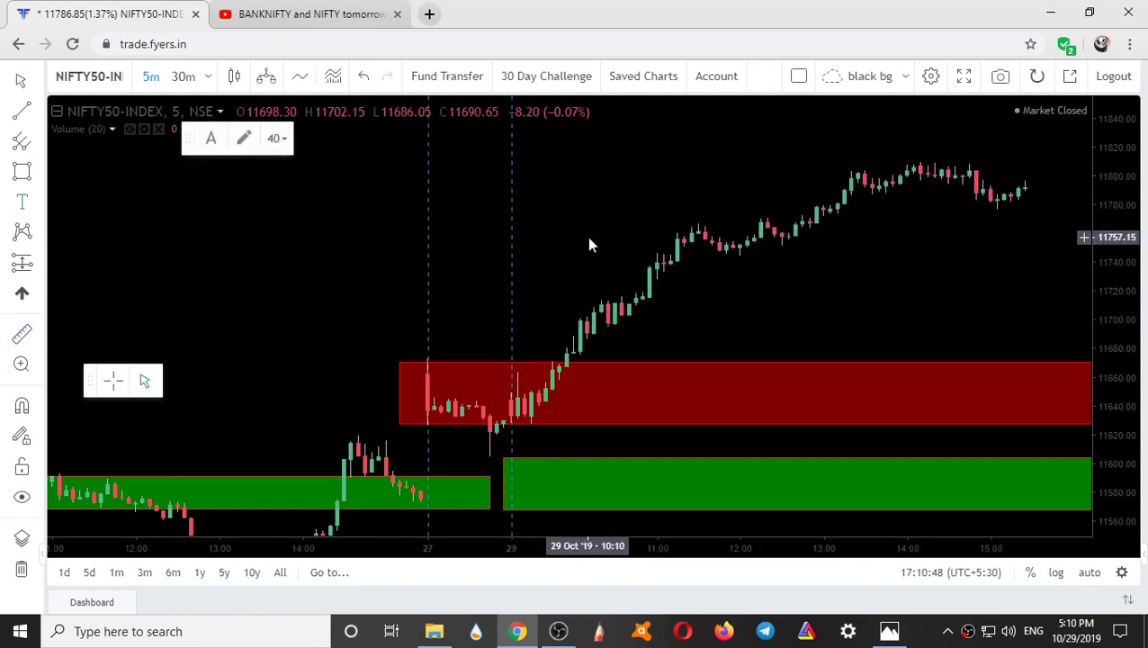
Add a text note reading '75*100=7500' and move it near the top of the chart.
click(780, 286)
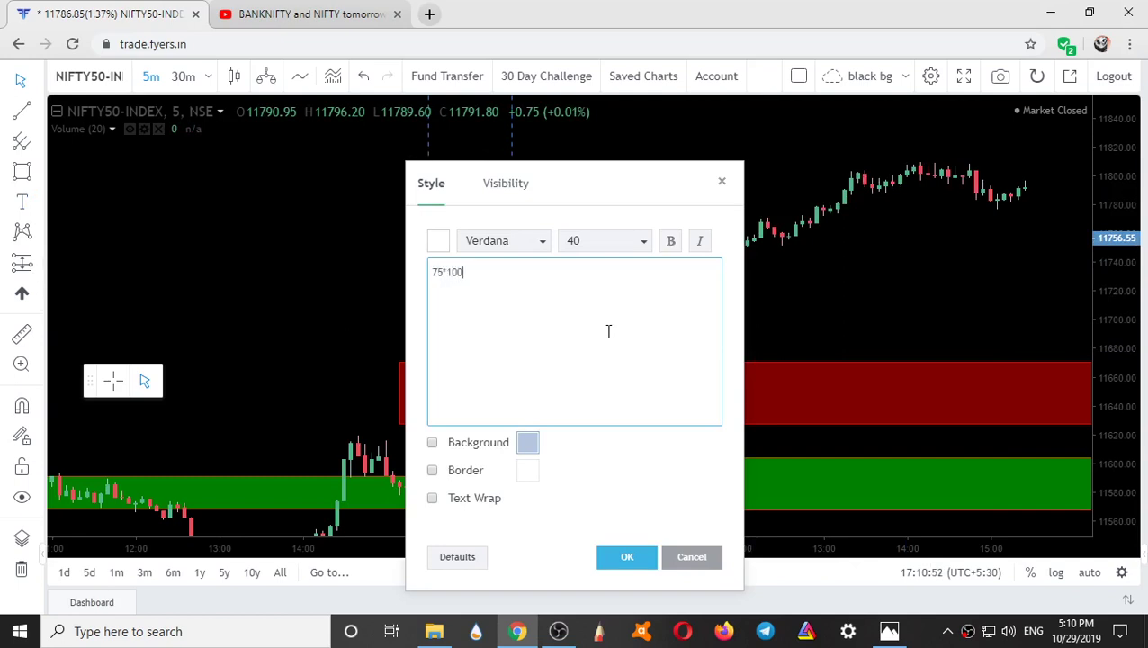
text(75*100=7500)
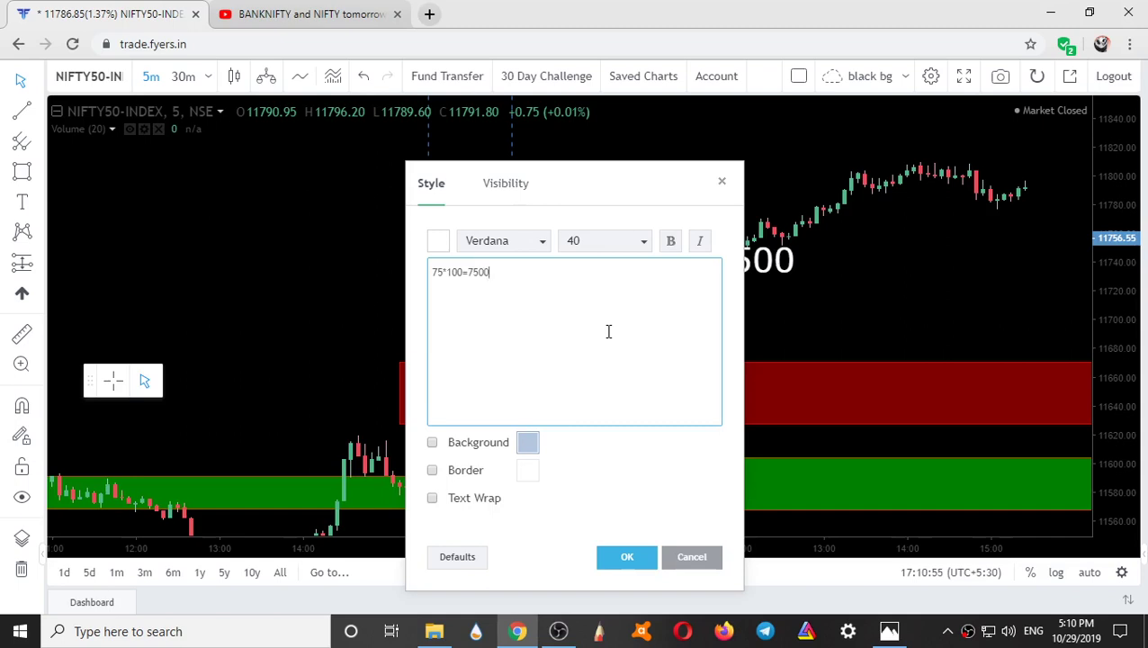
click(618, 563)
mouse_move(691, 259)
mouse_down()
mouse_move(653, 225)
mouse_move(646, 191)
mouse_up()
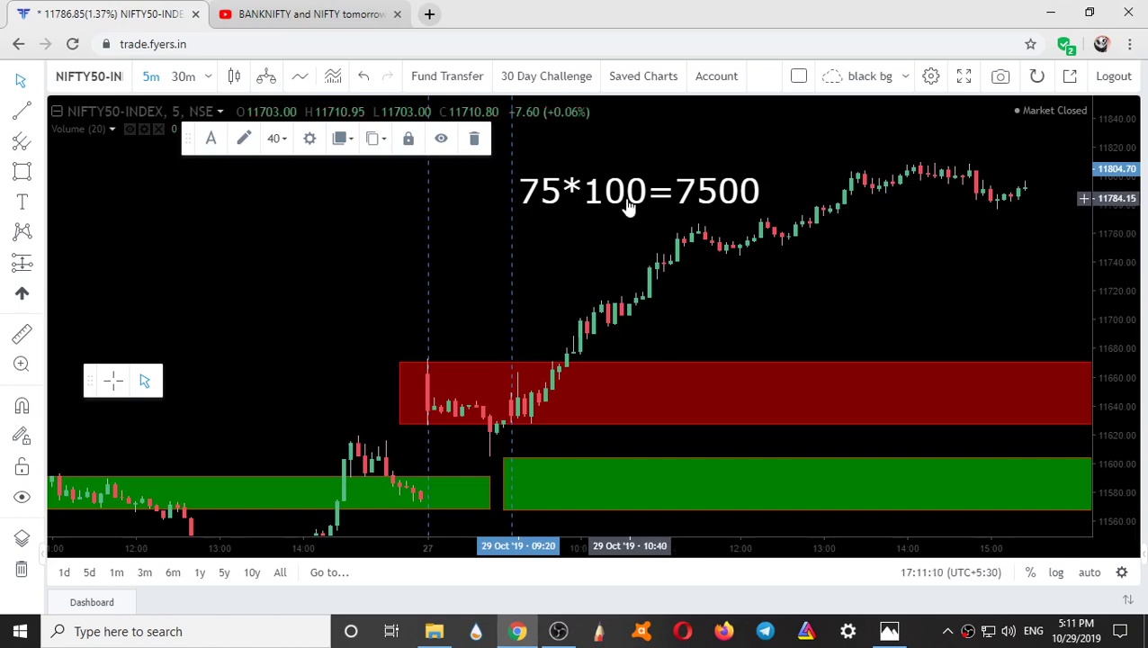
Delete the 75*100=7500 note, zoom out and compress the price scale.
key(Delete)
scroll(627, 212, down, 3)
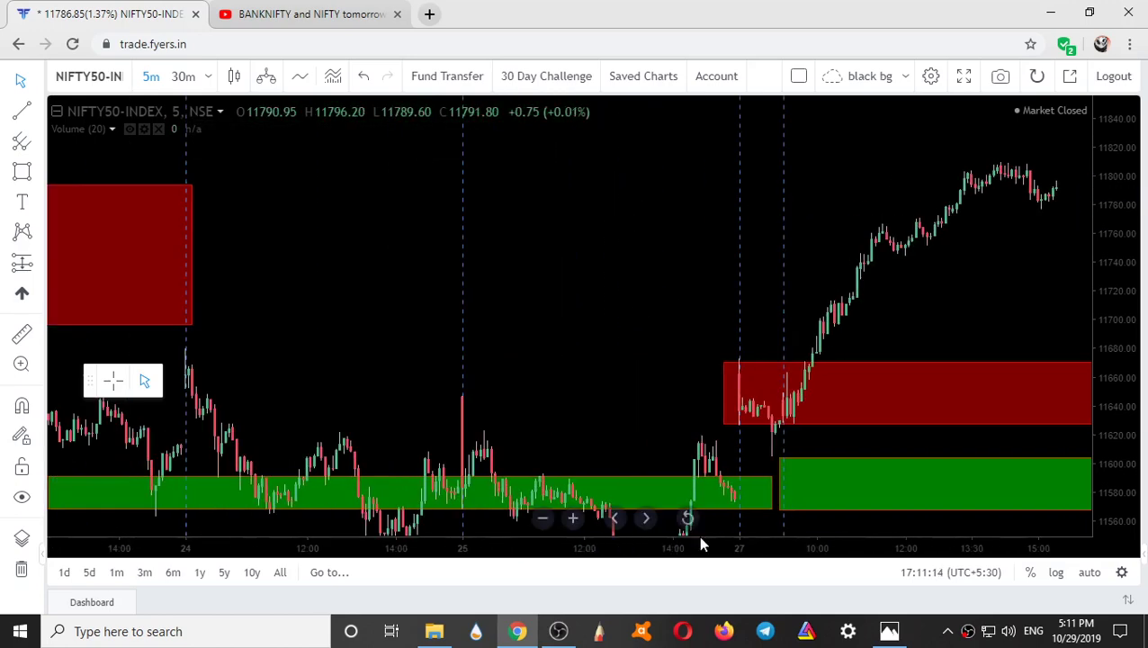
scroll(664, 287, down, 5)
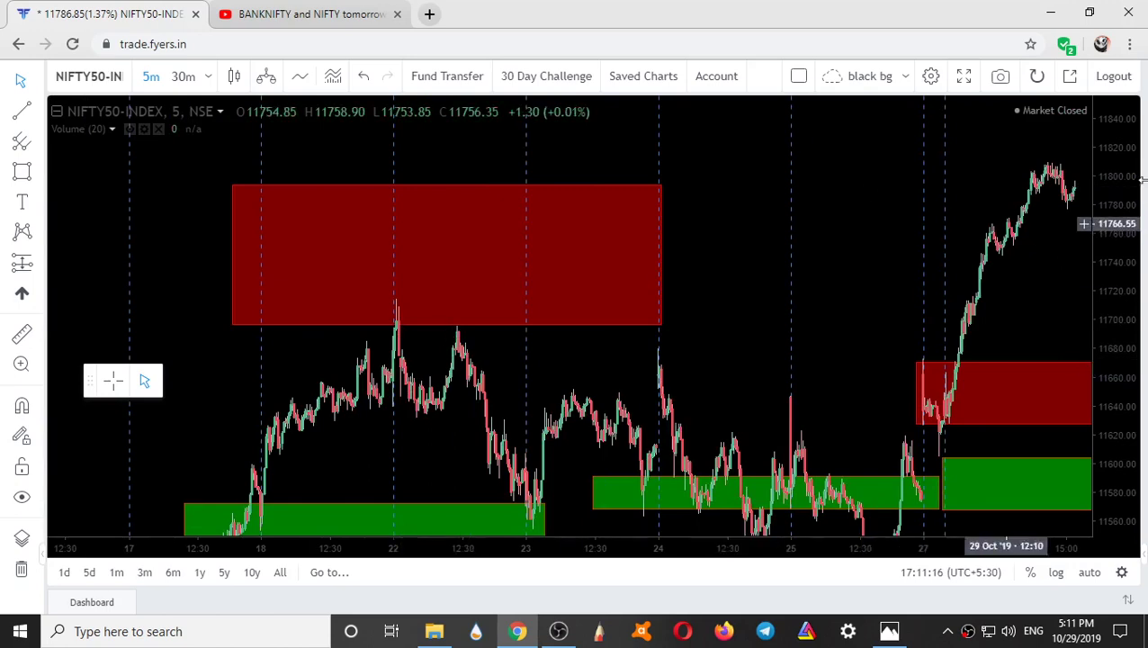
drag(1130, 148, 1128, 271)
Switch to 15-minute candles and reset the view to show the zones from 17–27 Oct.
text(15)
key(Return)
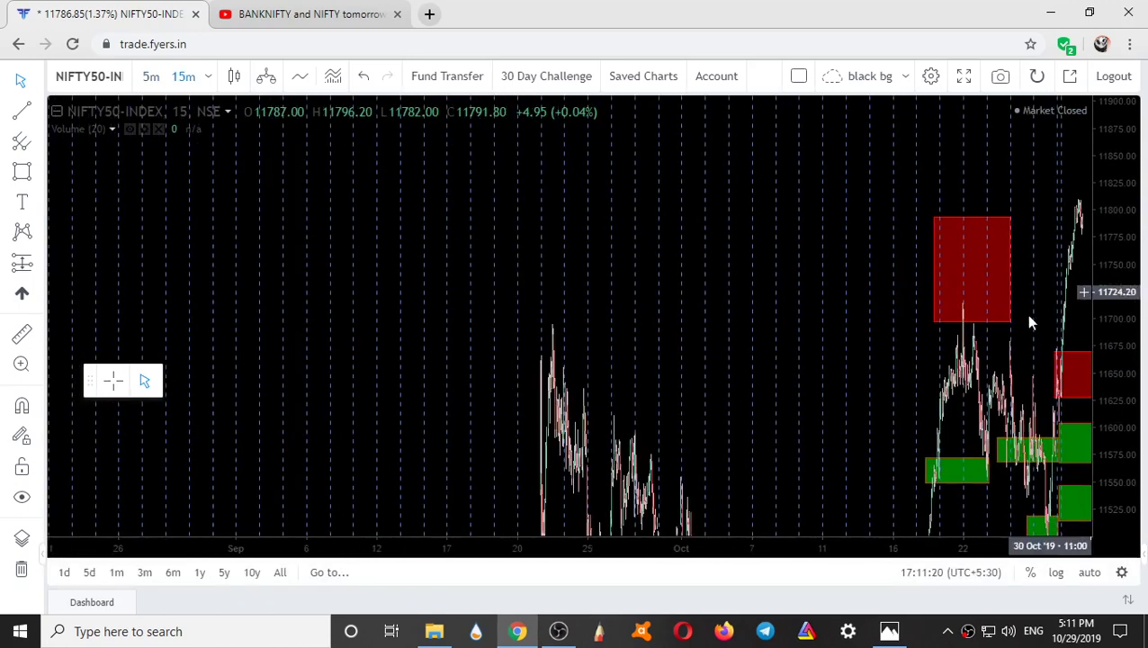
drag(855, 410, 667, 208)
drag(1121, 121, 1122, 351)
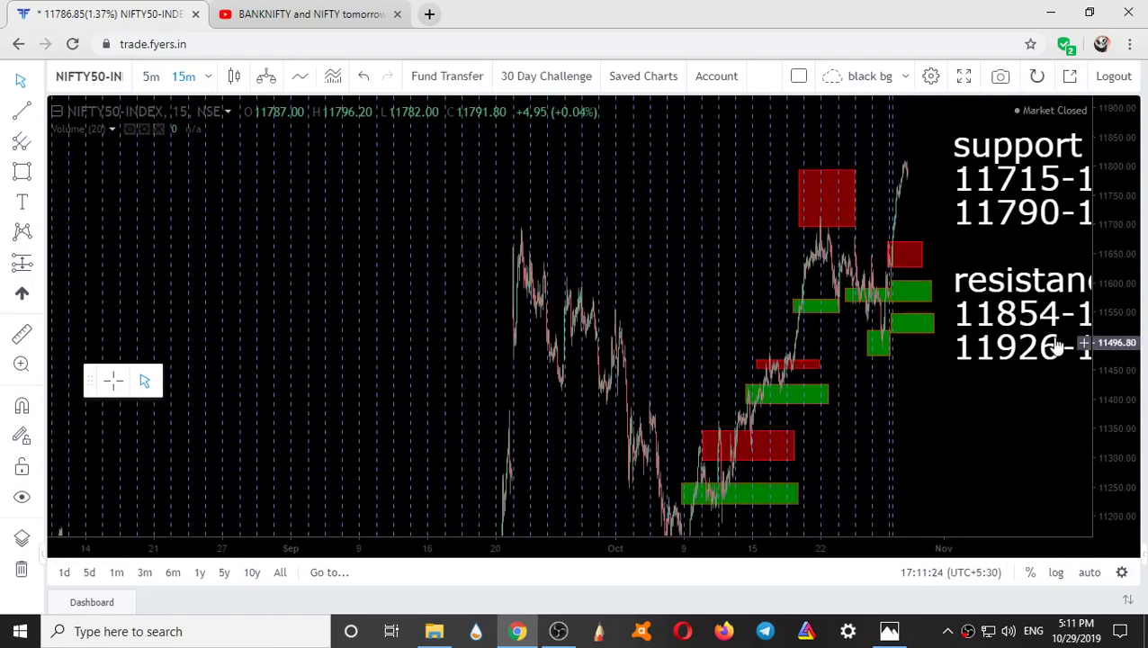
click(688, 519)
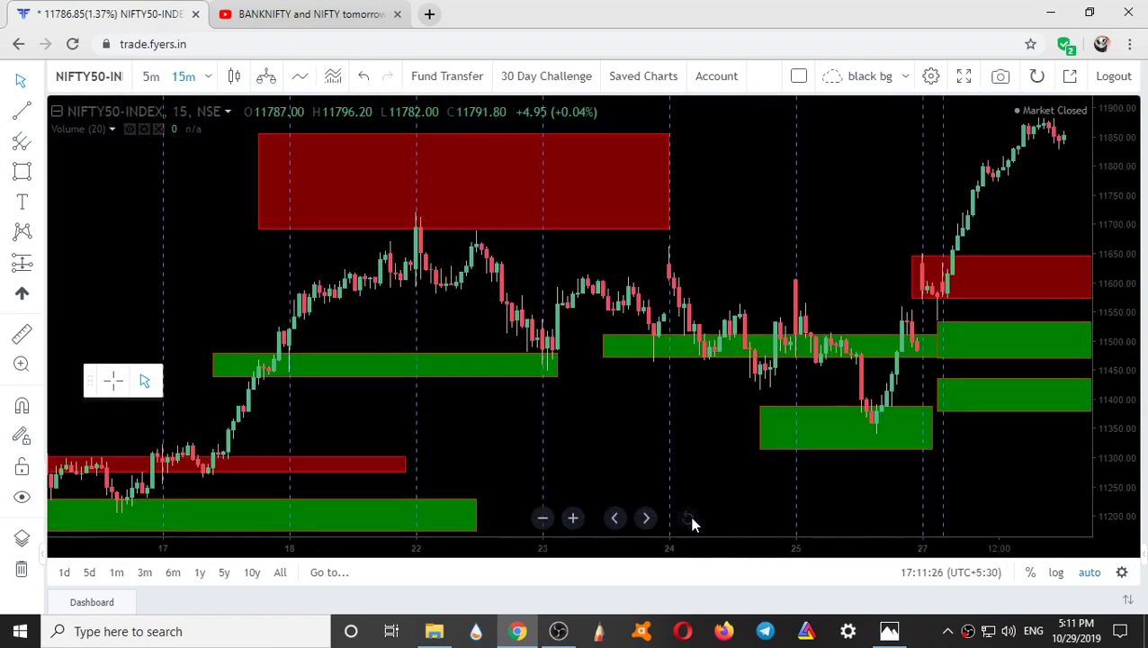
Change to 30-minute candles, zoom out, and pan to reveal the support/resistance levels note.
text(30)
key(Return)
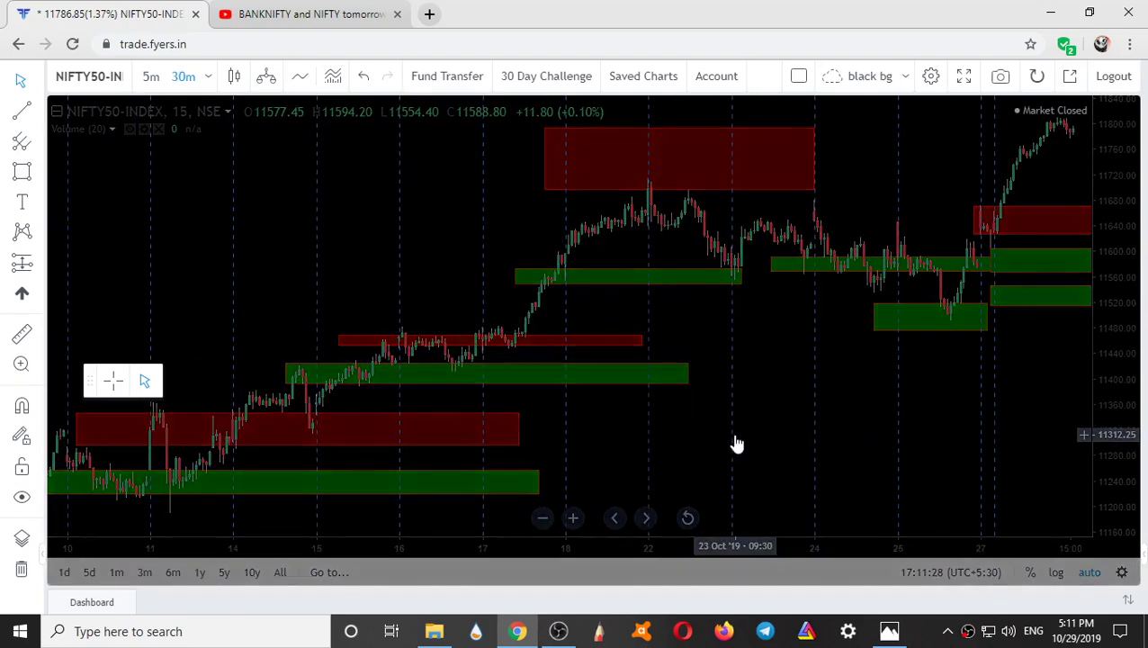
scroll(494, 374, down, 3)
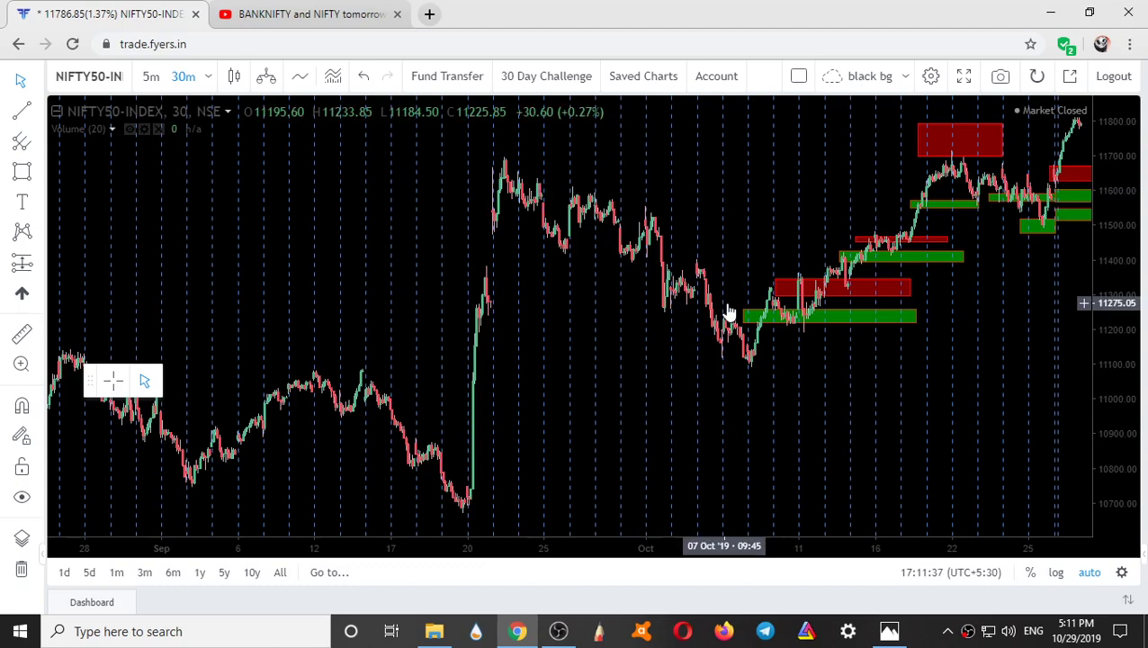
click(784, 320)
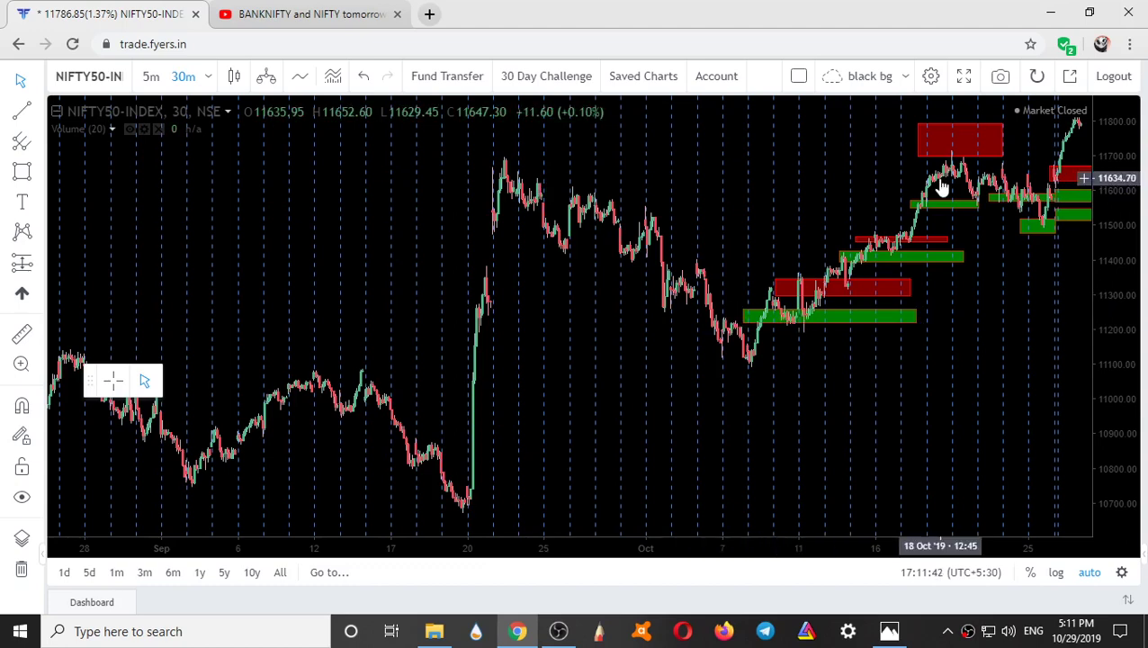
click(1039, 303)
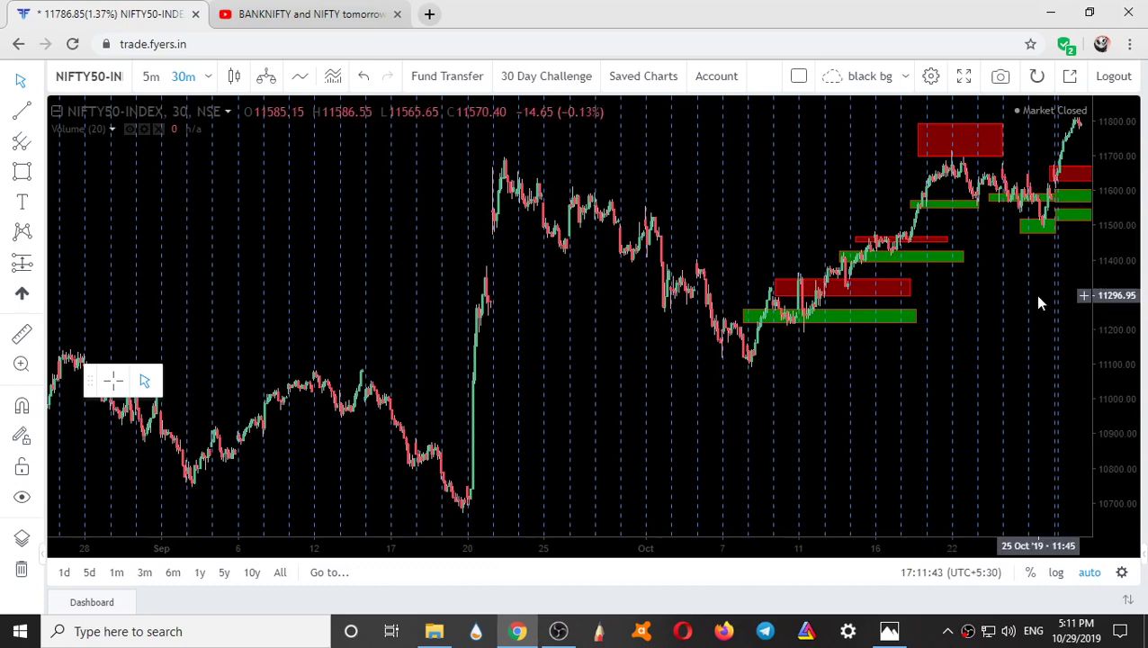
drag(1039, 303, 831, 404)
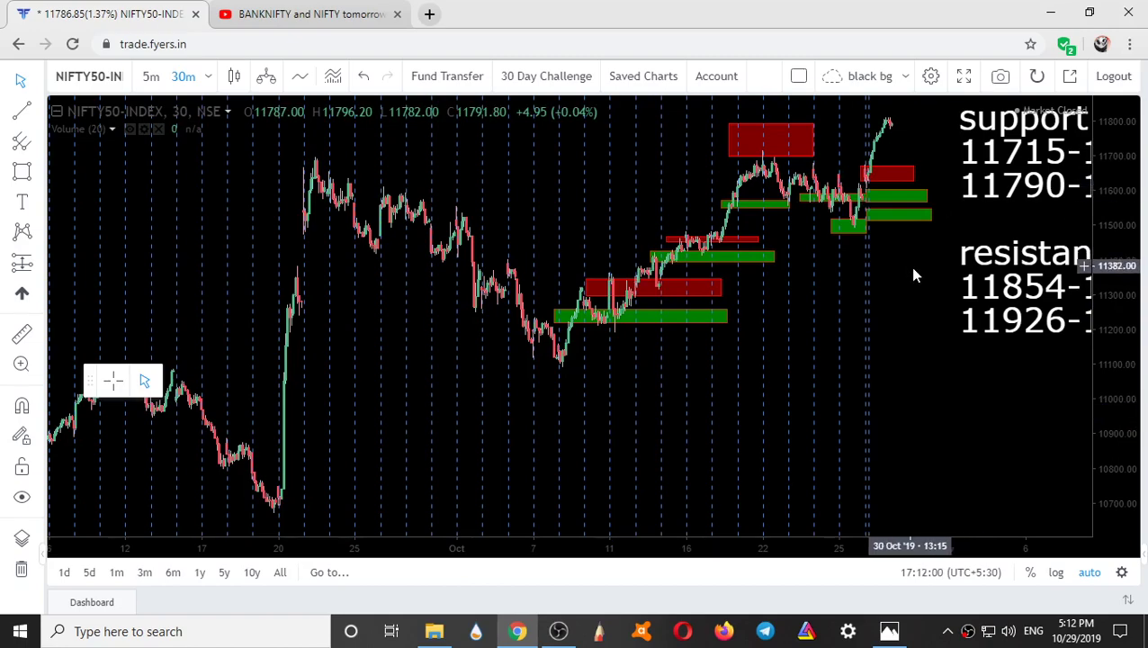
Adjust the zoom on the 30-minute chart until the whole levels note is visible.
scroll(910, 269, up, 3)
scroll(747, 274, up, 2)
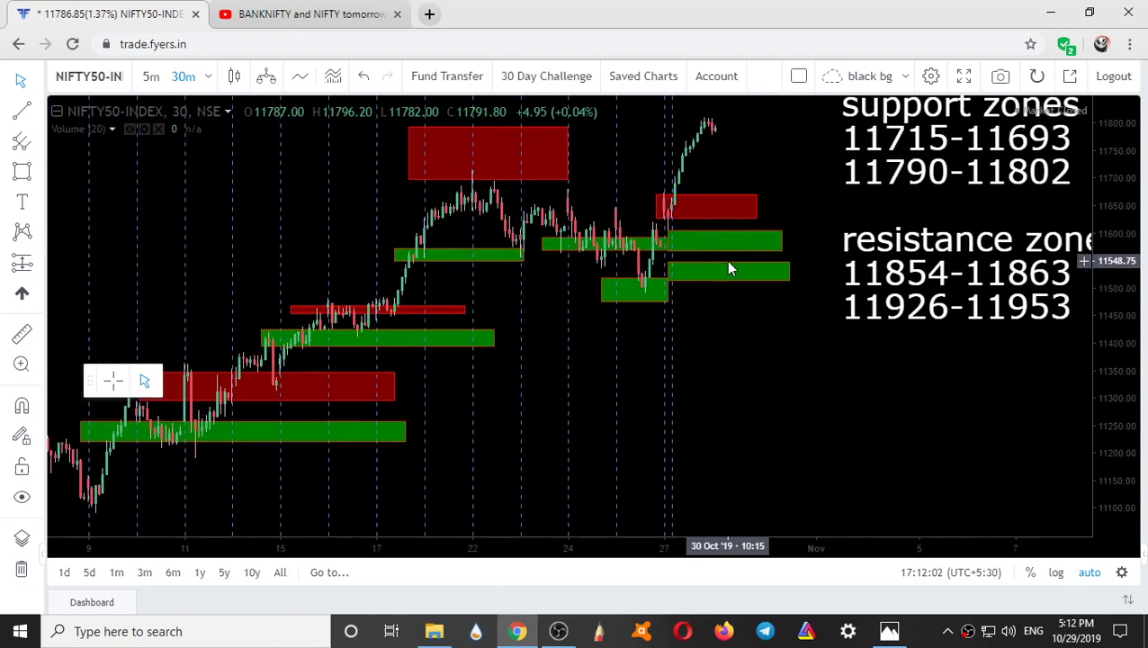
scroll(729, 268, down, 3)
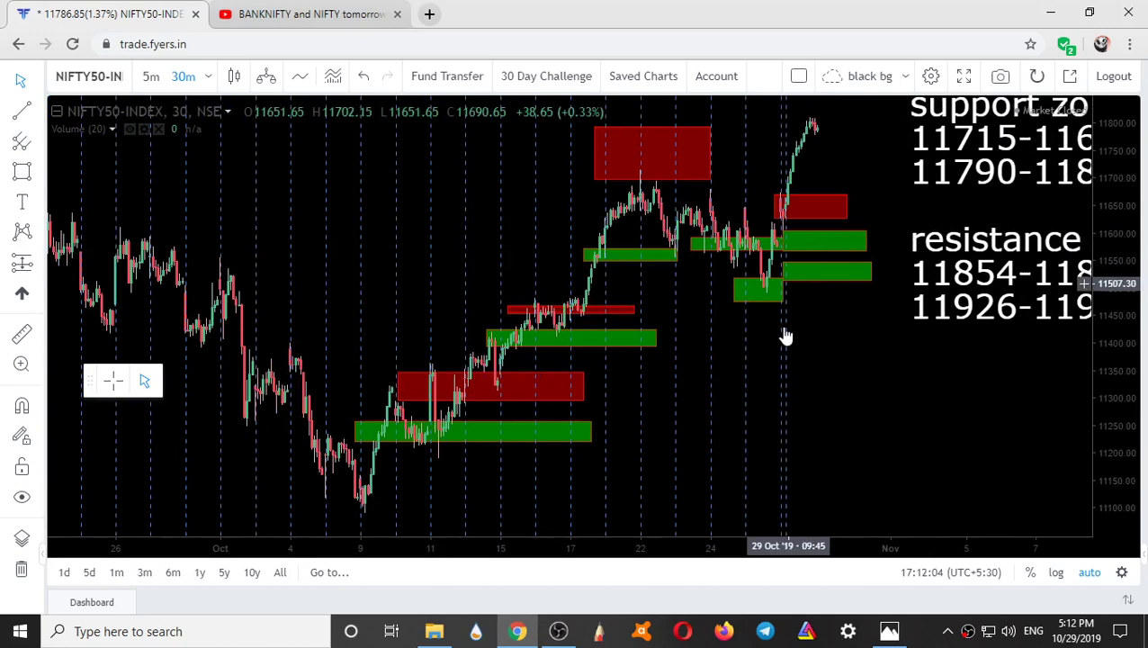